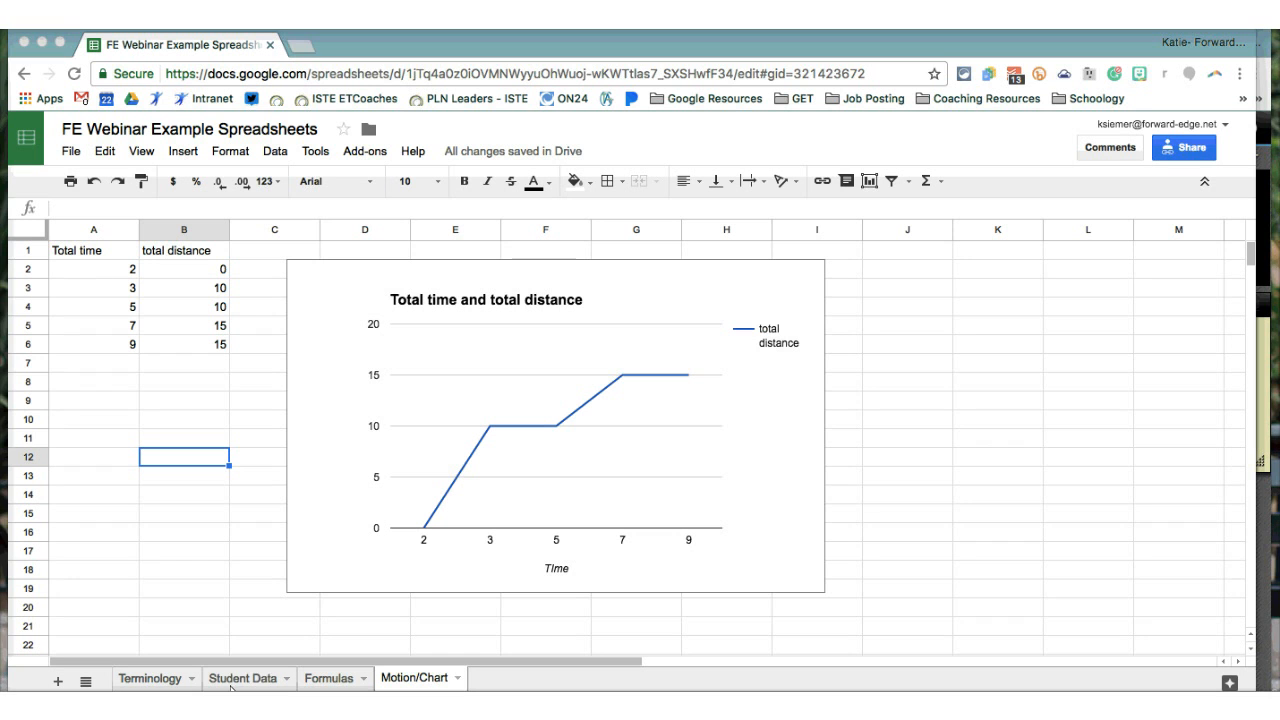
- On the Student Data sheet, select the student table through column N
left_click(260, 686)
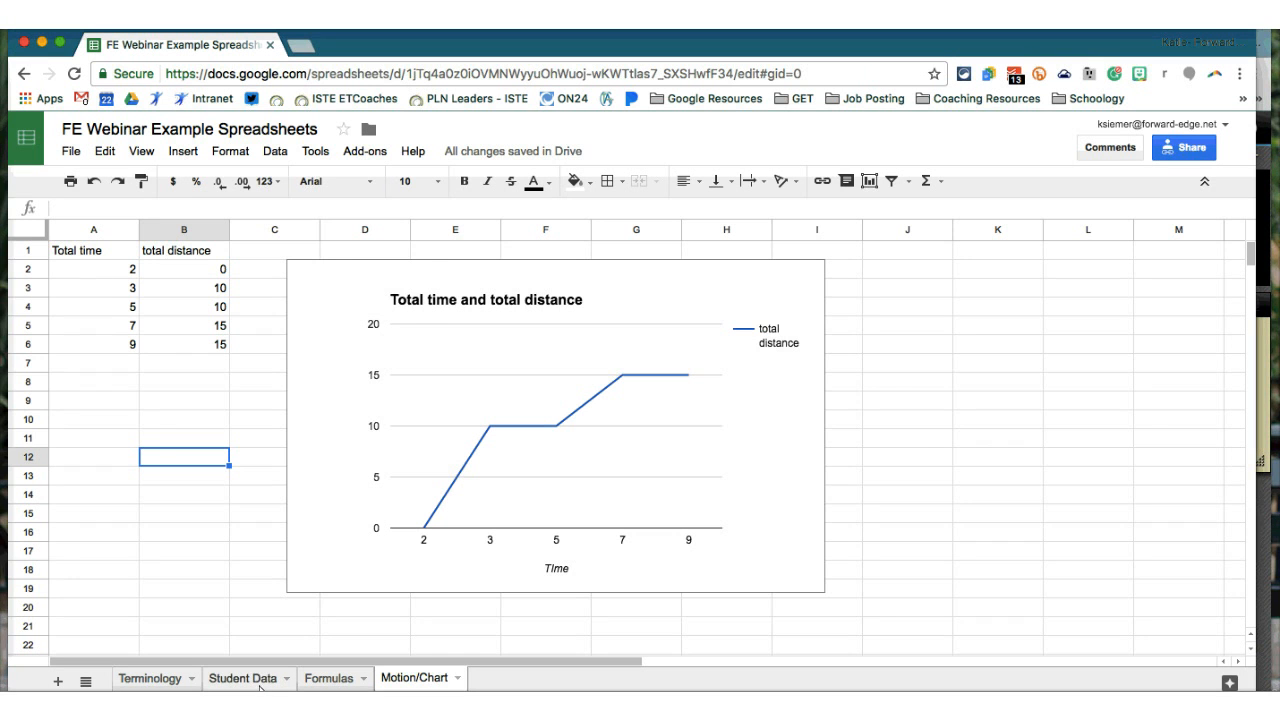
scroll(623, 631, "left", 5)
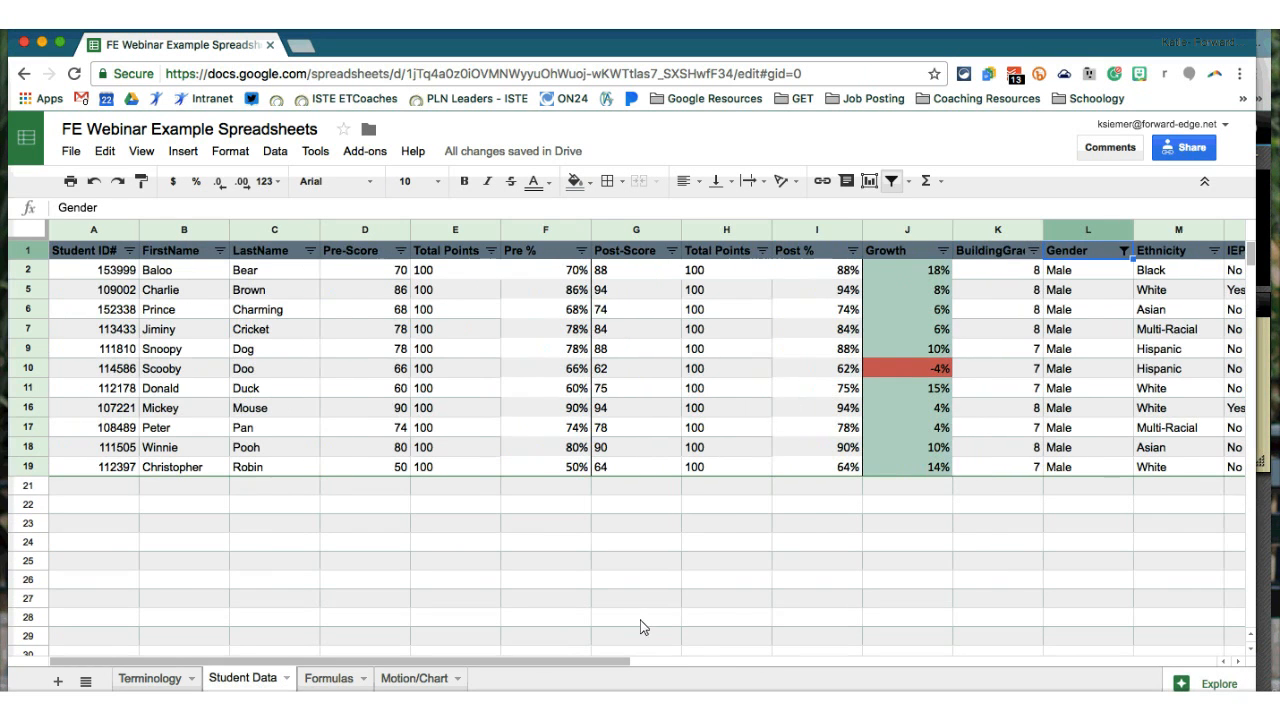
left_click_drag(184, 250, 1088, 471)
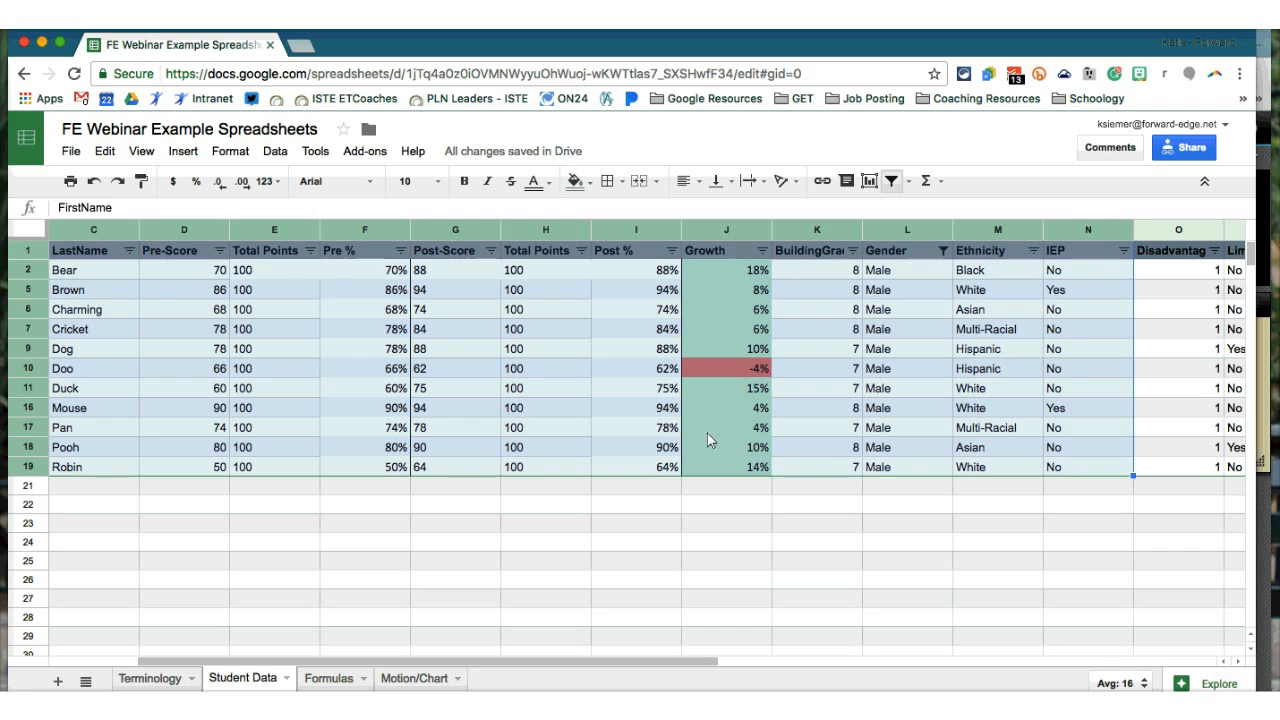
left_click(595, 433)
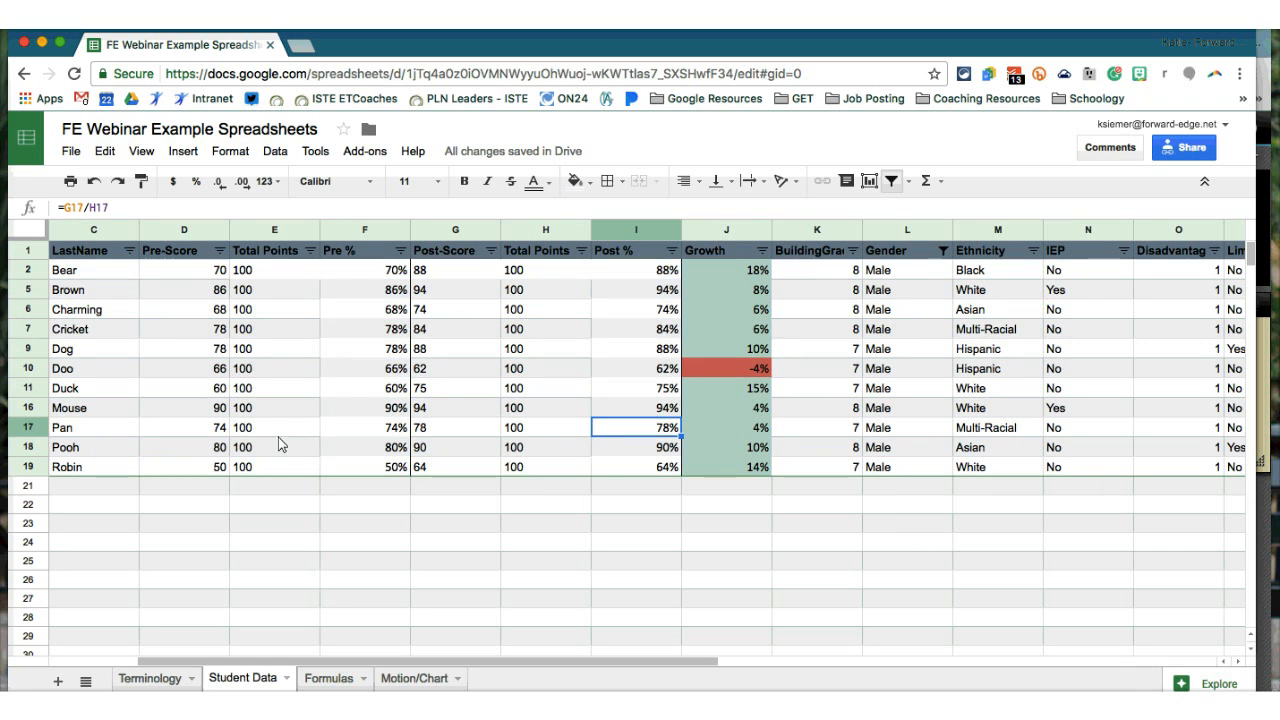
left_click_drag(1104, 472, 99, 275)
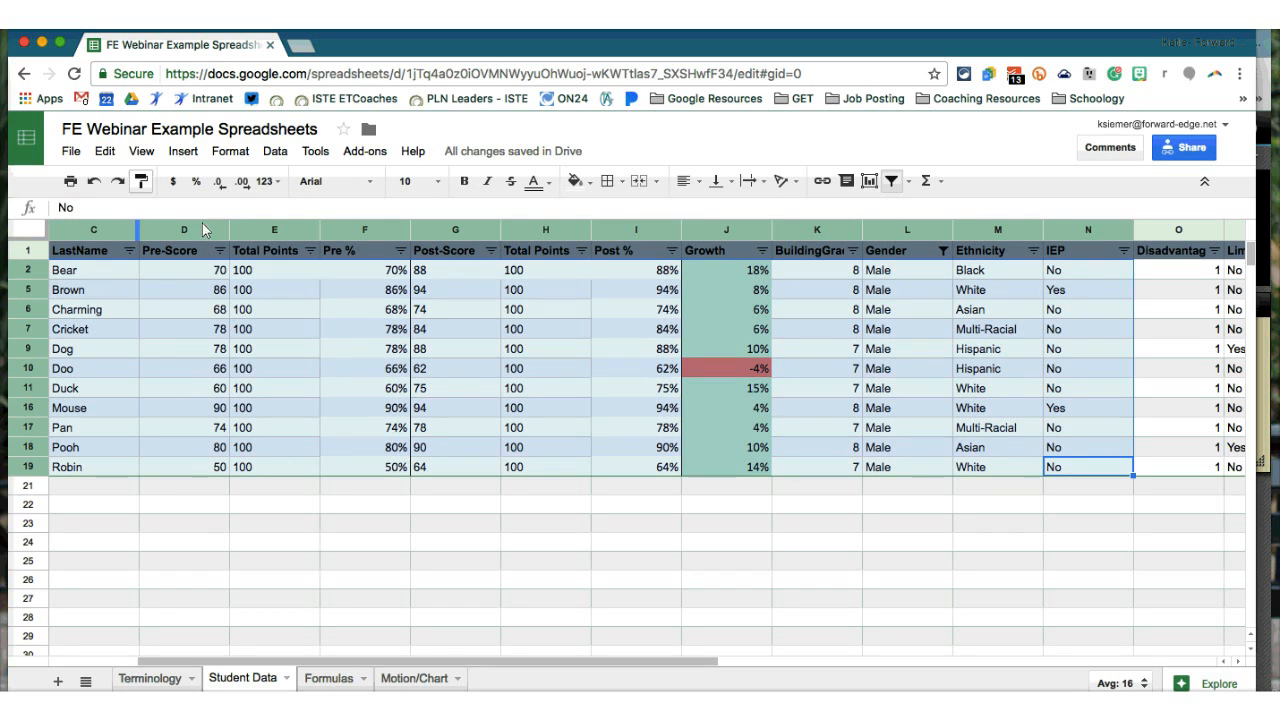
- Create Pivot Table 1 from the selected Student Data range
left_click(190, 153)
mouse_move(266, 160)
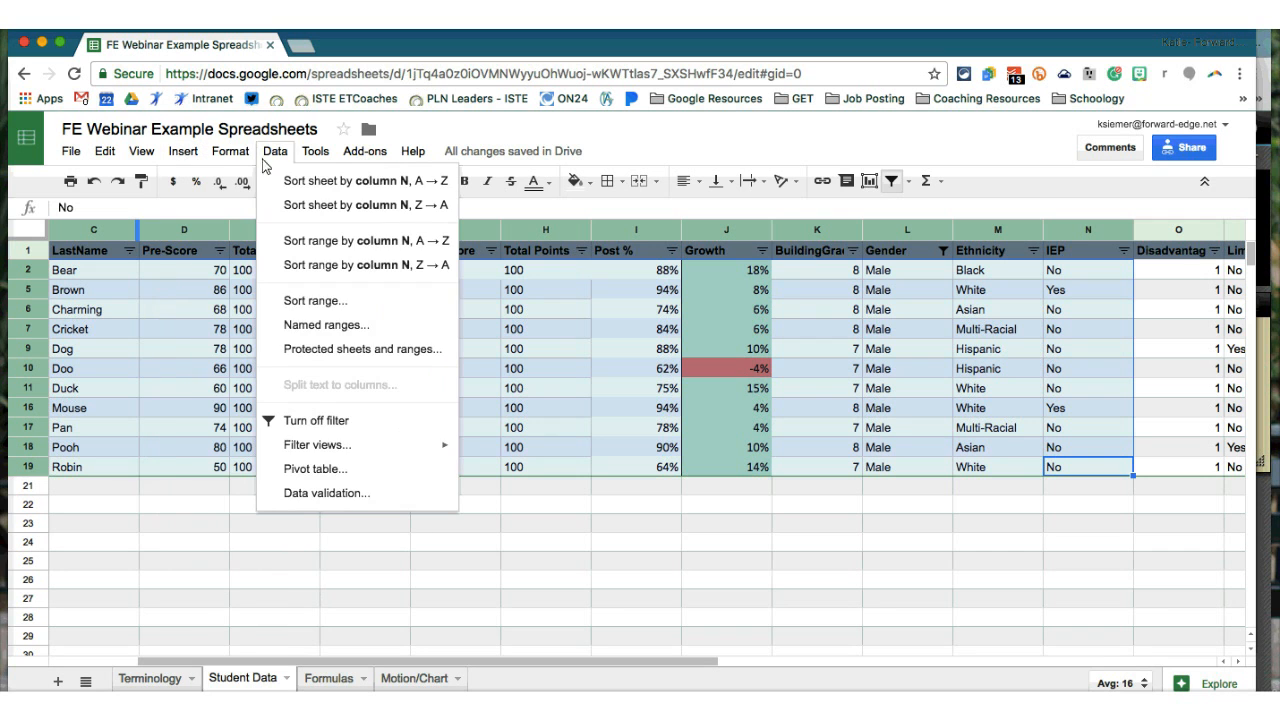
left_click(372, 472)
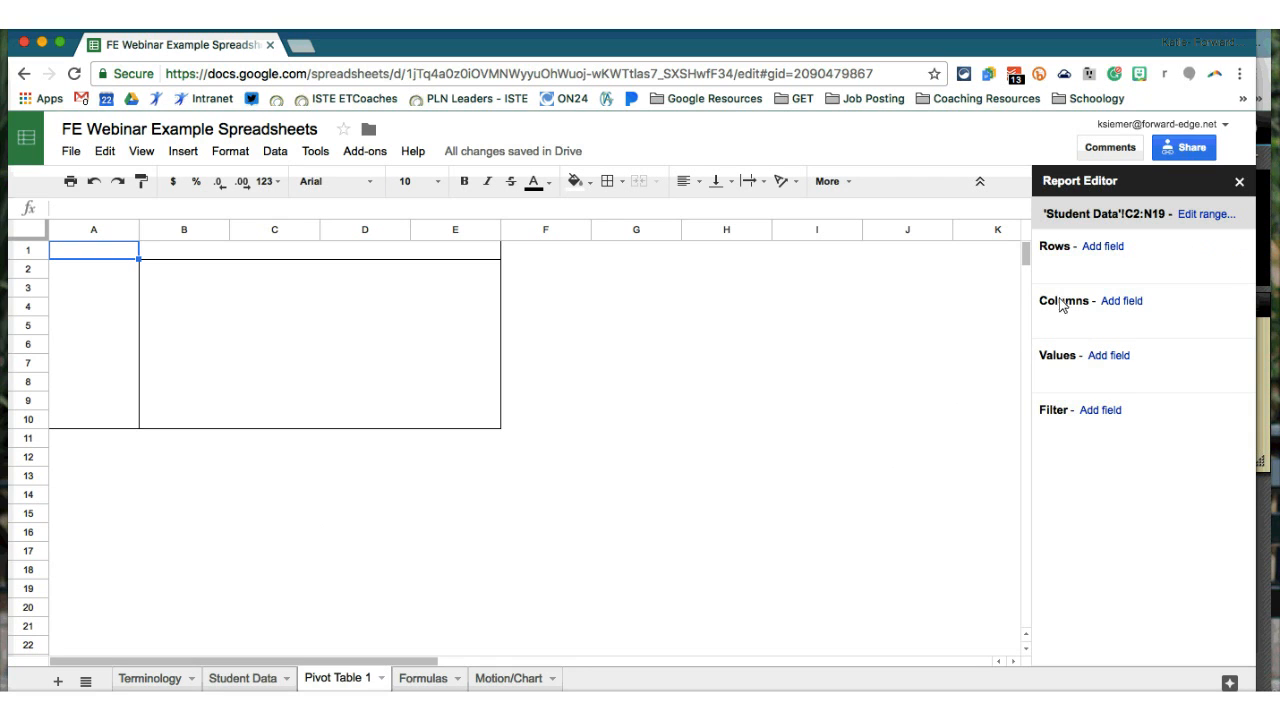
- Change the pivot table's source range from C2:N19 to A2:N19
left_click(1110, 248)
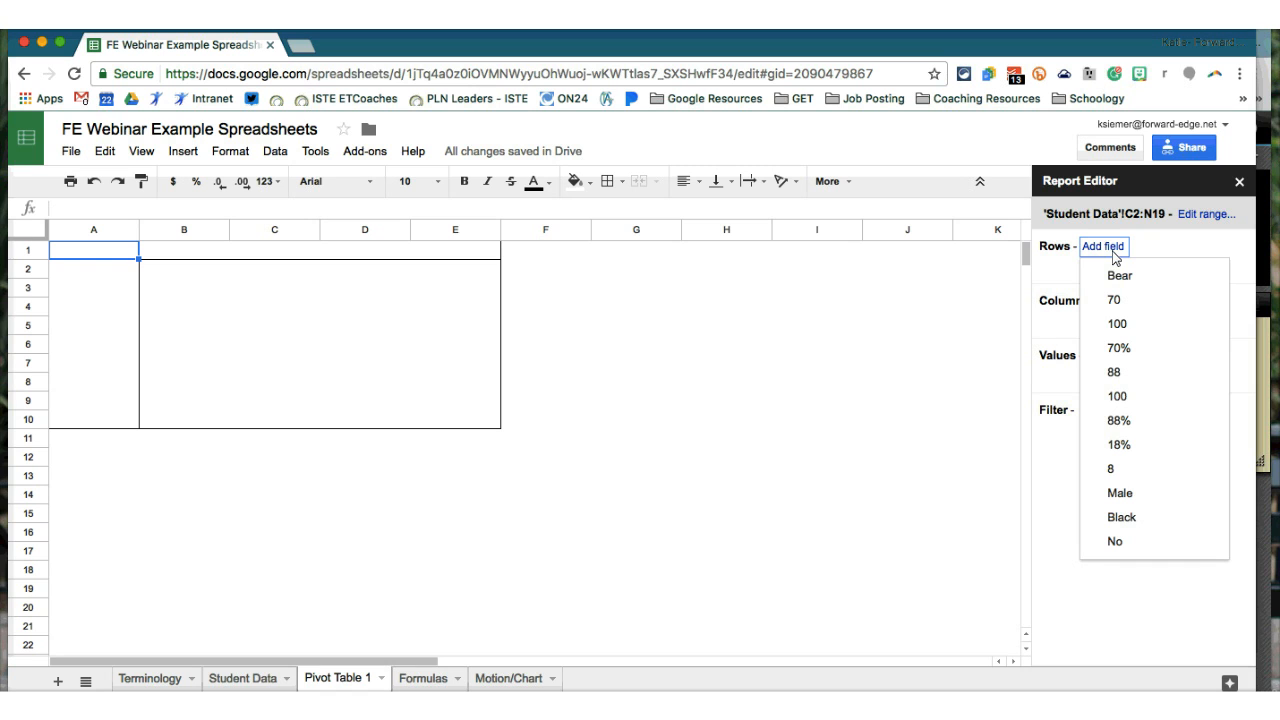
left_click(1073, 270)
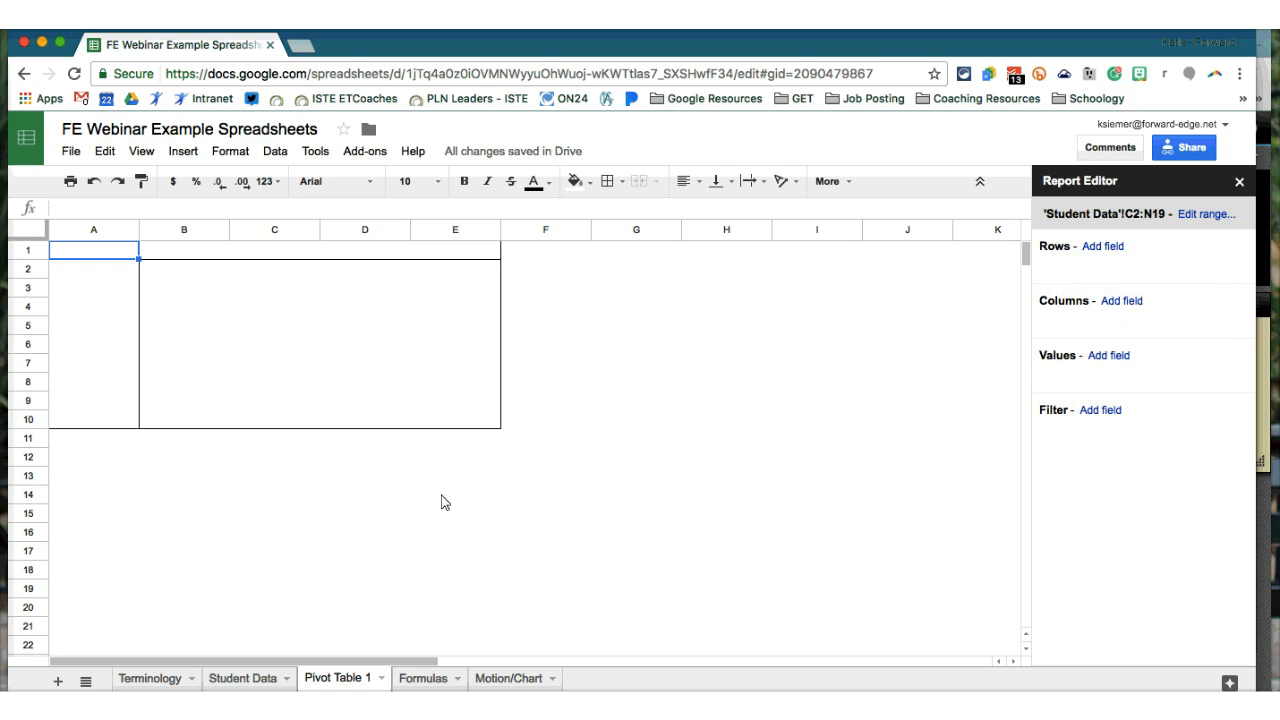
left_click(1217, 214)
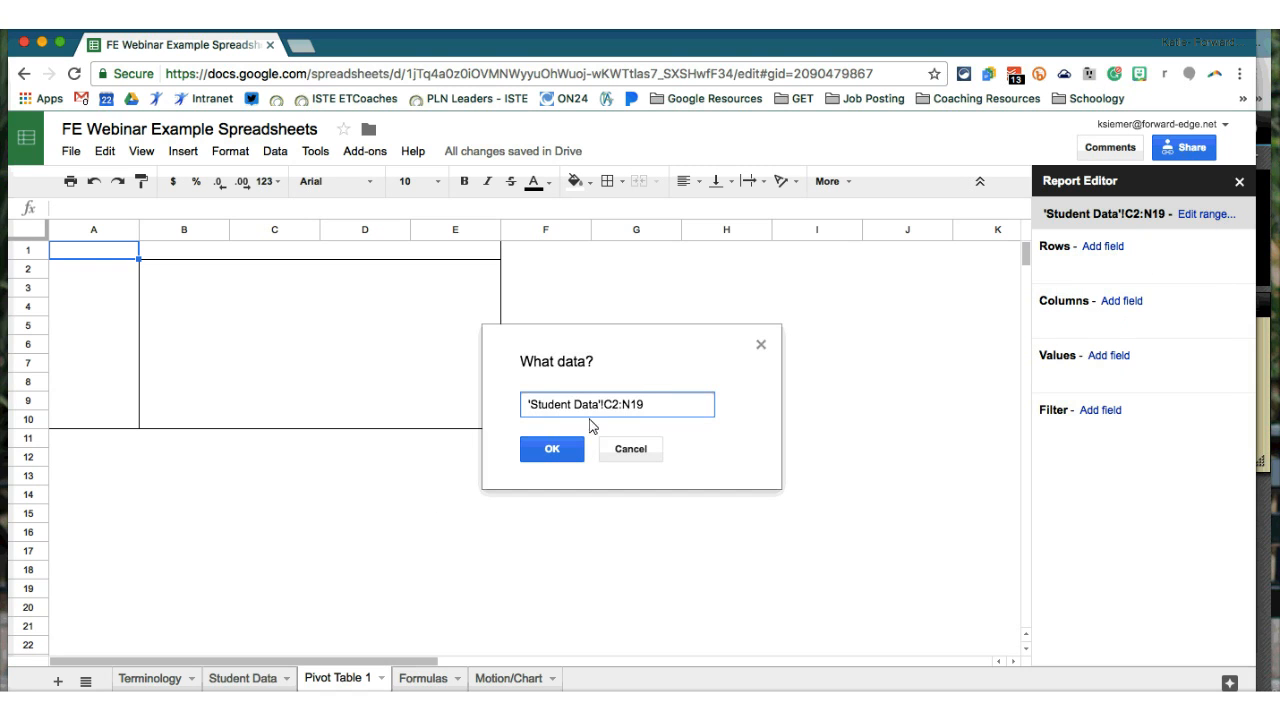
left_click_drag(604, 406, 612, 416)
type("A")
left_click(562, 456)
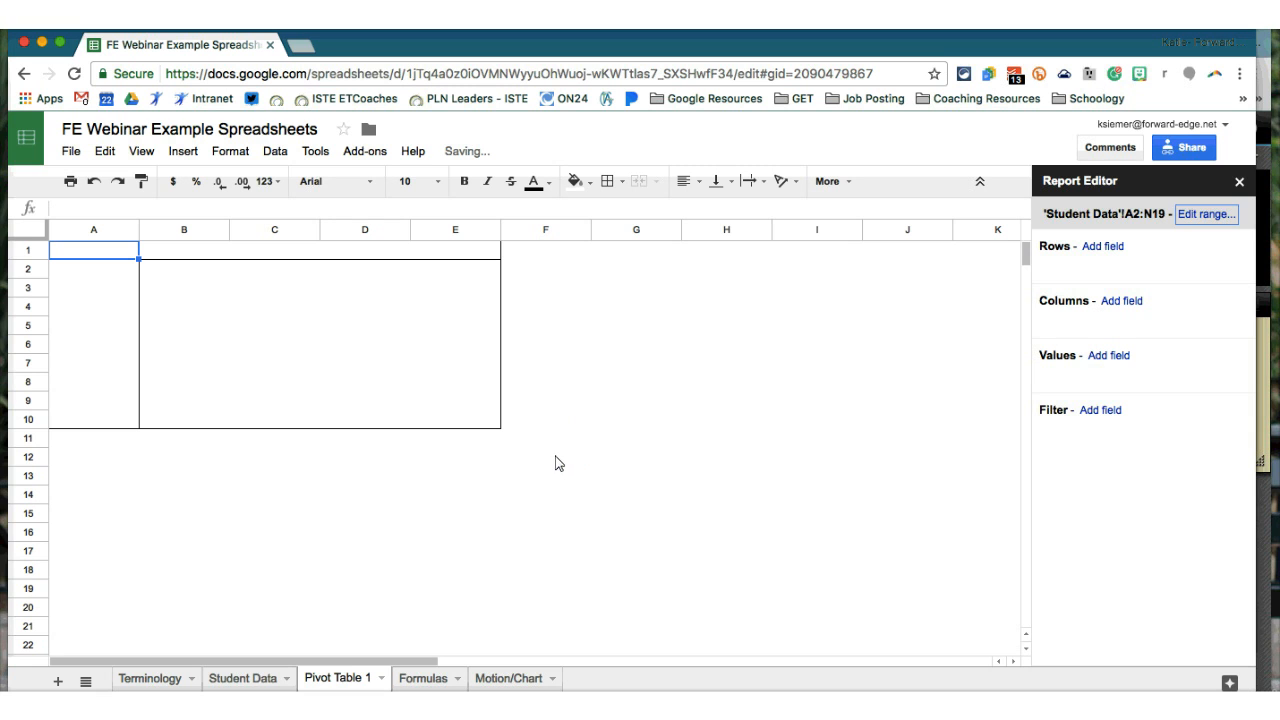
- Close the pivot editor and return to Student Data, selecting the first last-name cell
left_click(1104, 249)
left_click(1104, 250)
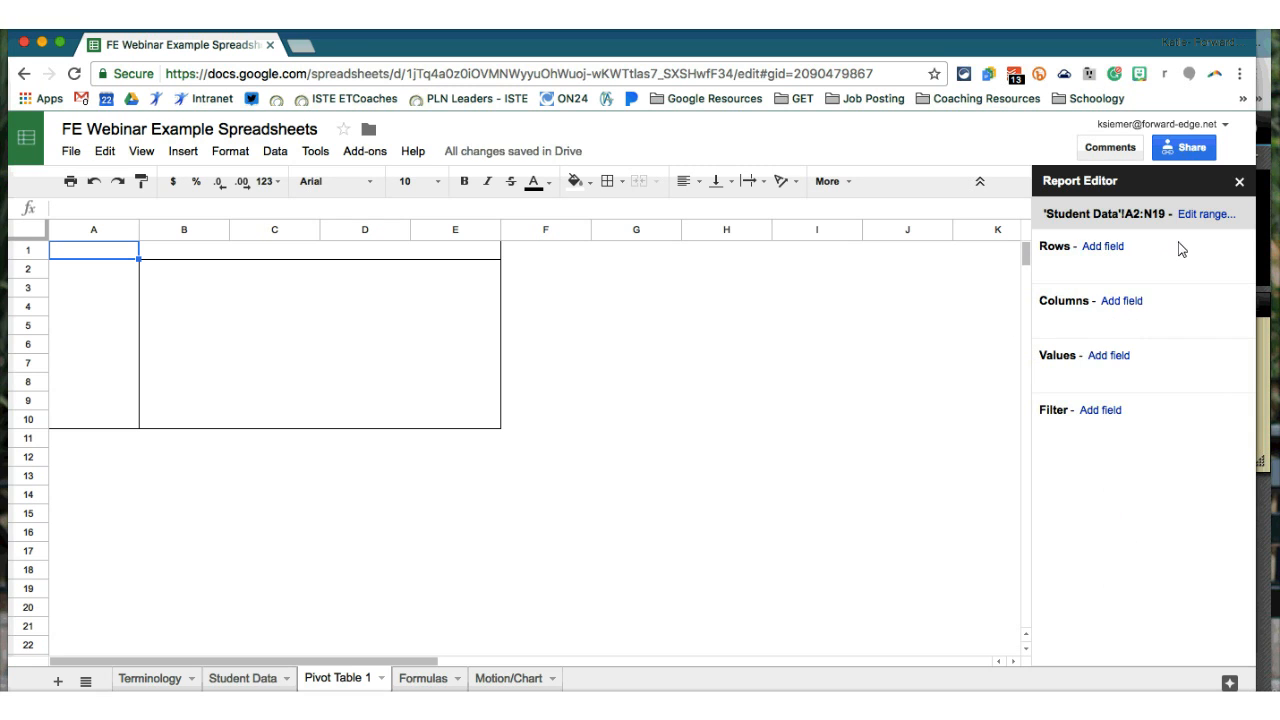
left_click(1239, 181)
left_click(242, 678)
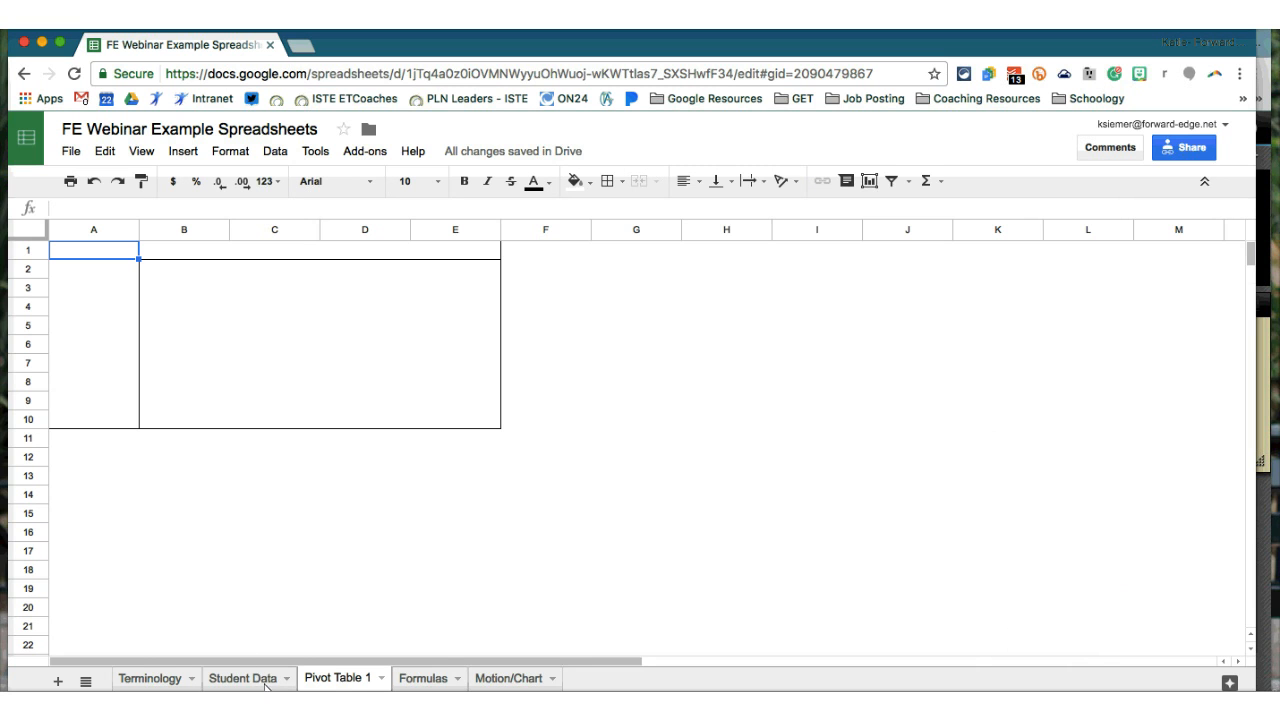
left_click(127, 272)
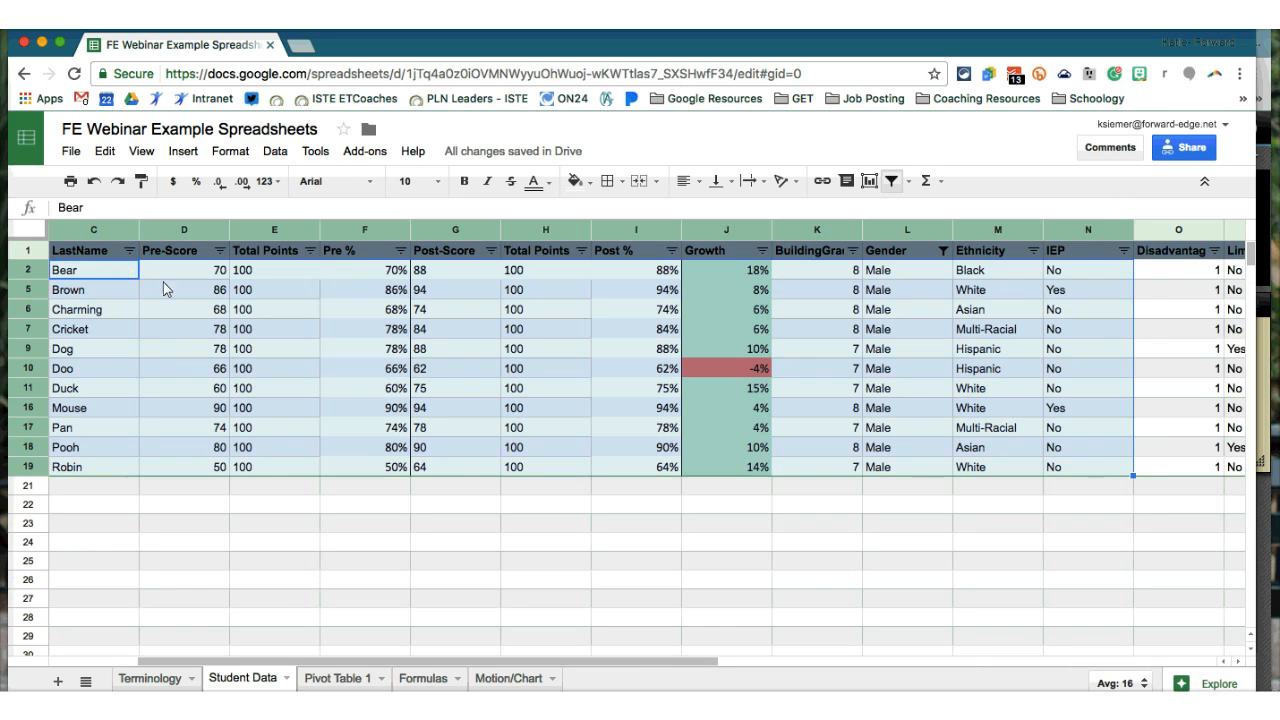
- Select the Student Data range A1:M19, undoing an accidental header fill in row 19
left_click(300, 531)
scroll(300, 531, "left", 4)
left_click_drag(170, 257, 1141, 458)
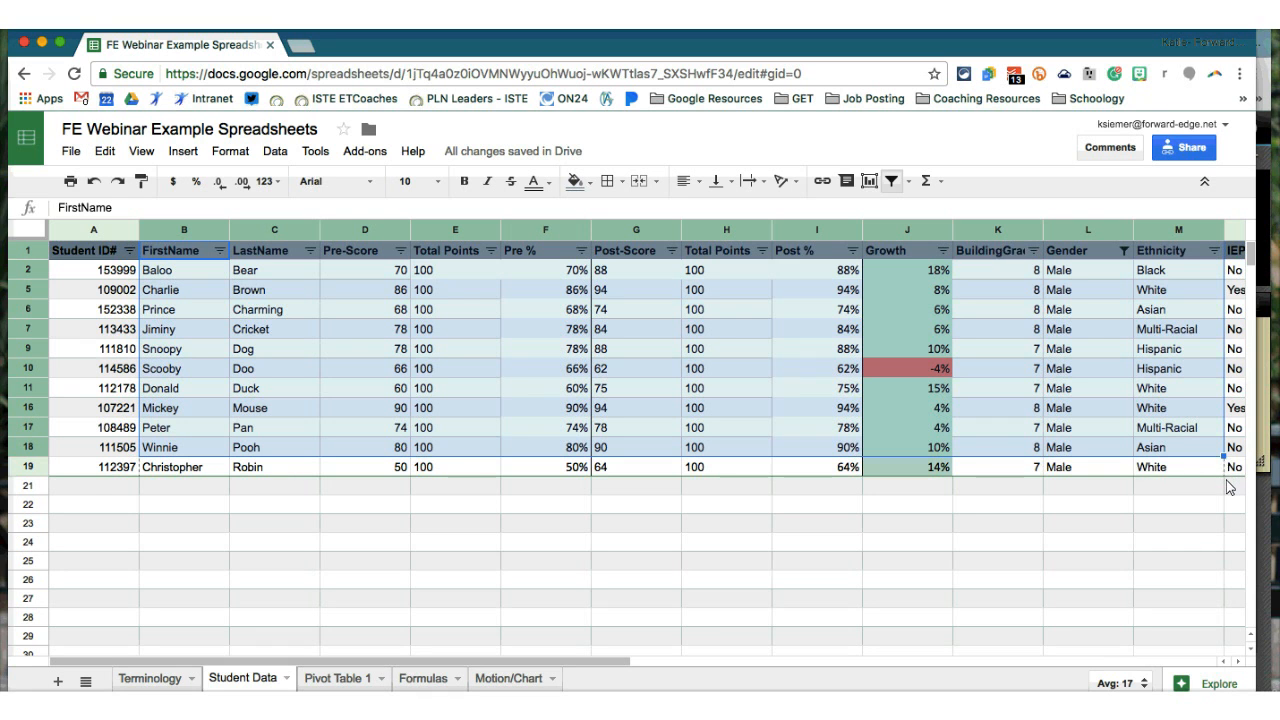
left_click_drag(1223, 457, 1229, 487)
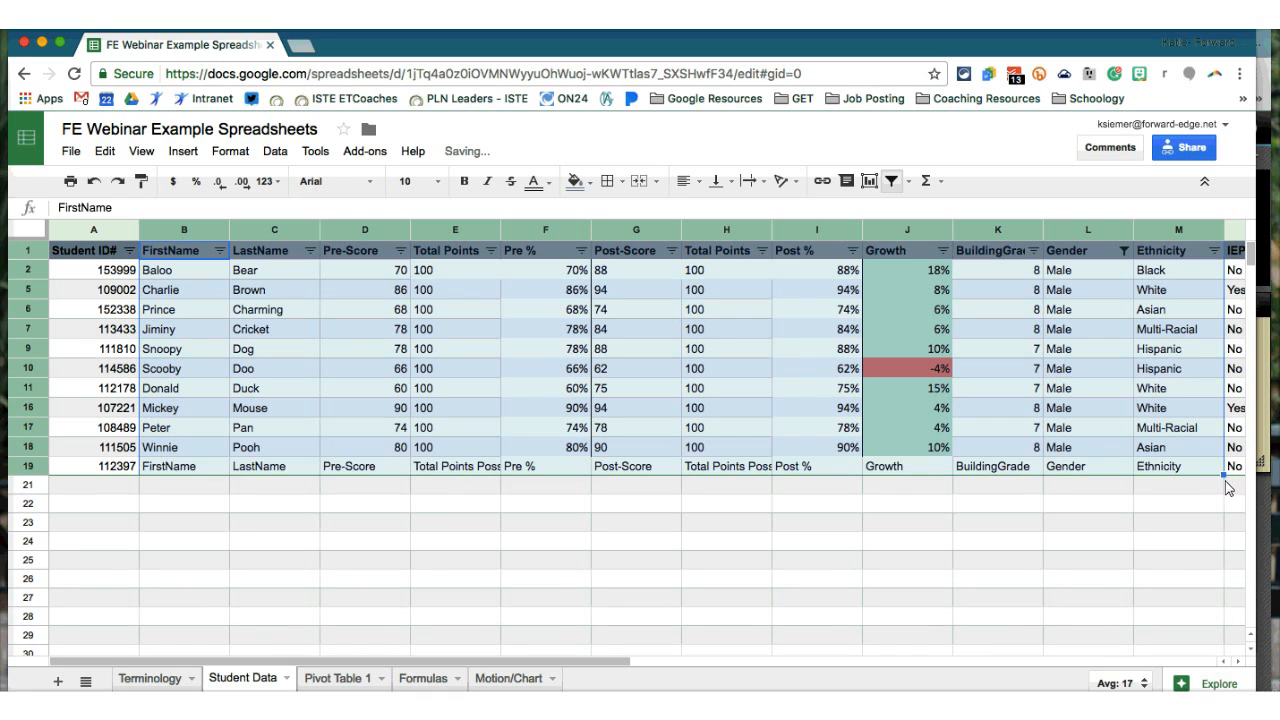
key("super+z")
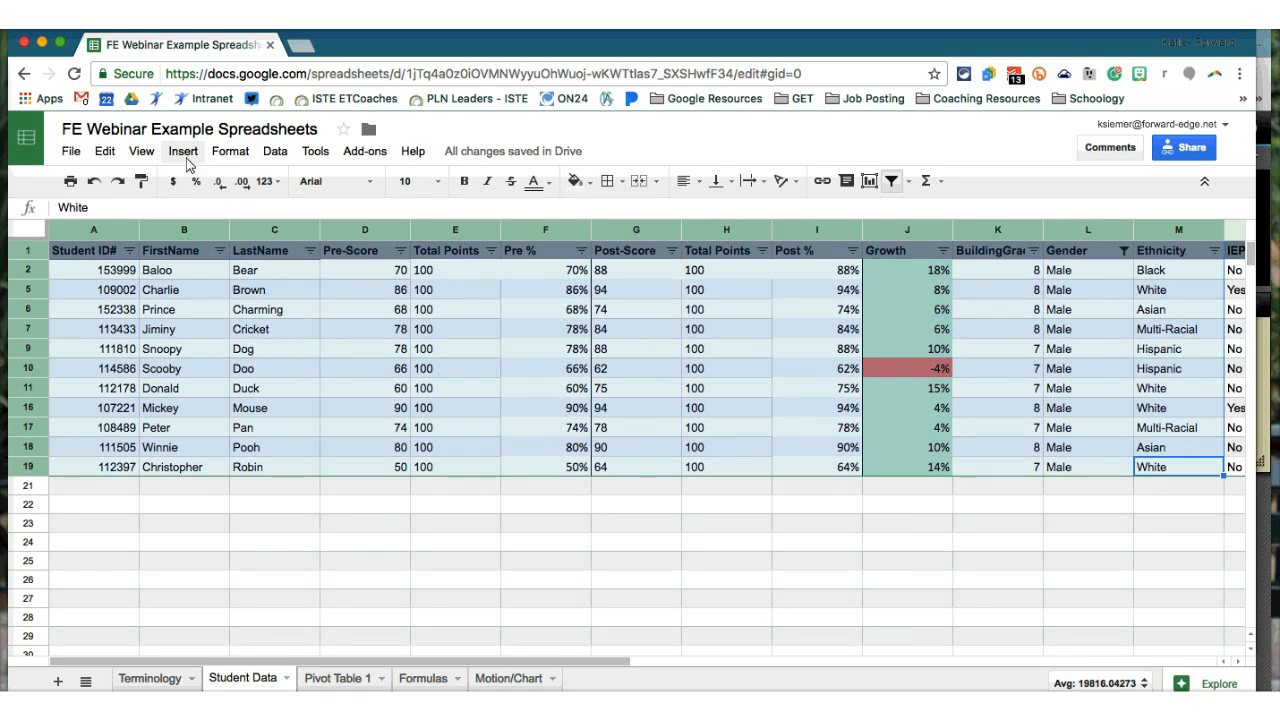
- Create the Pivot Table 2 sheet from the selected student data
left_click(232, 156)
mouse_move(262, 158)
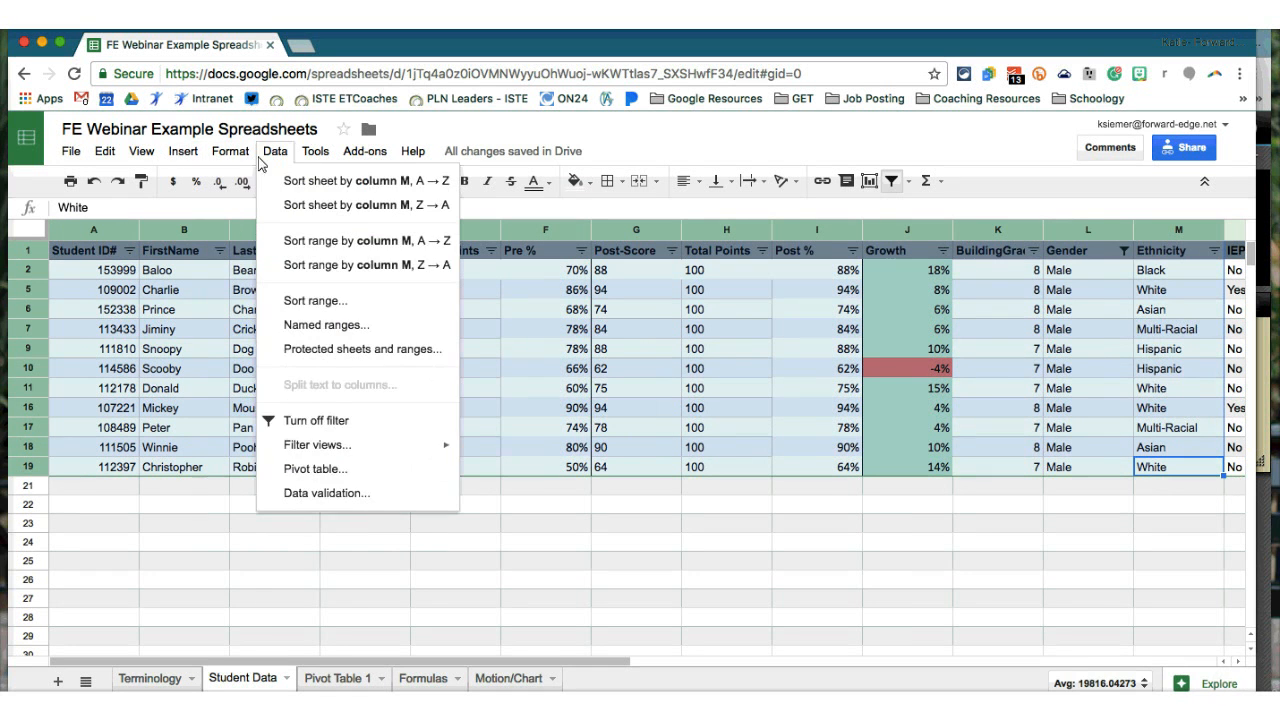
left_click(339, 469)
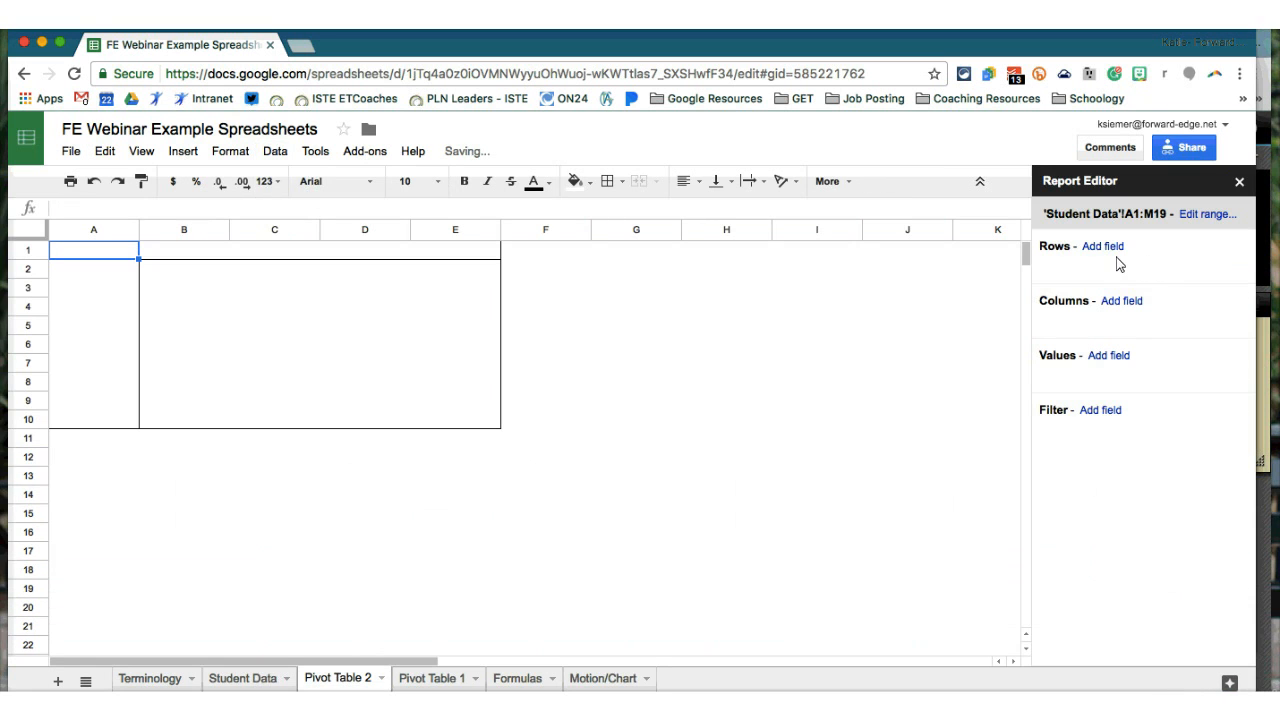
- Group the pivot rows by Ethnicity and add Growth as the value
left_click(1115, 257)
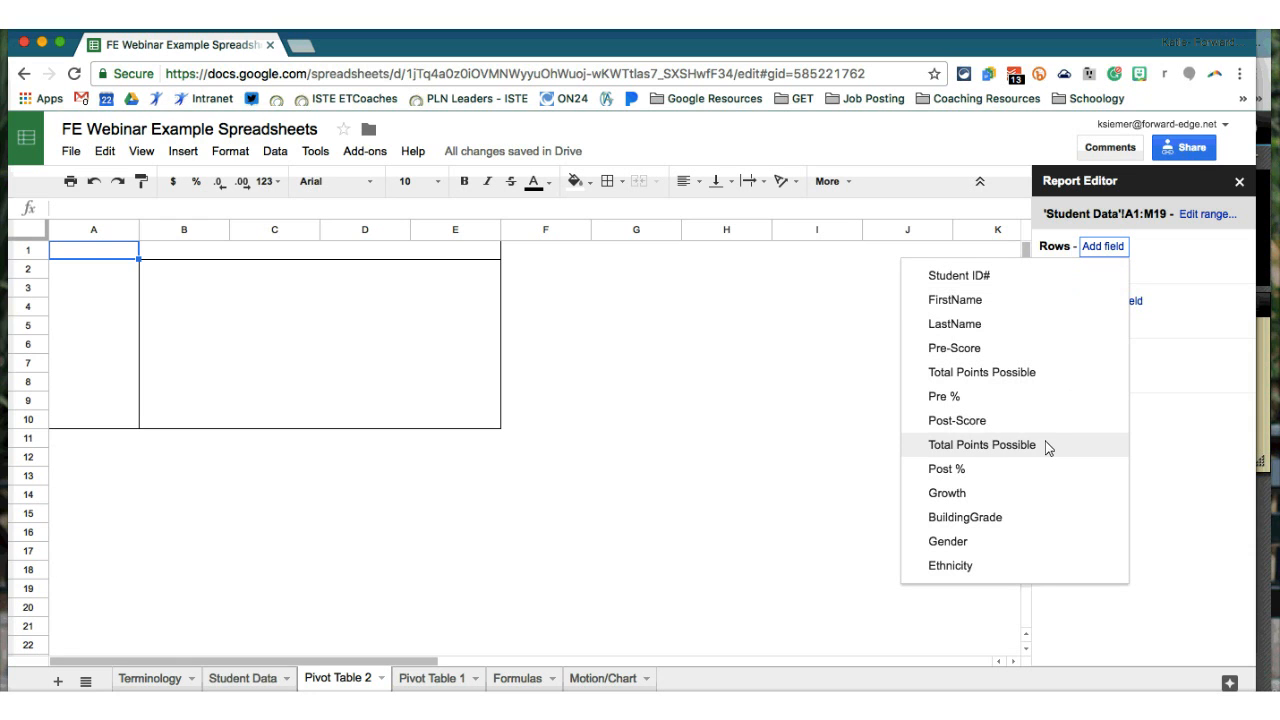
left_click(1053, 568)
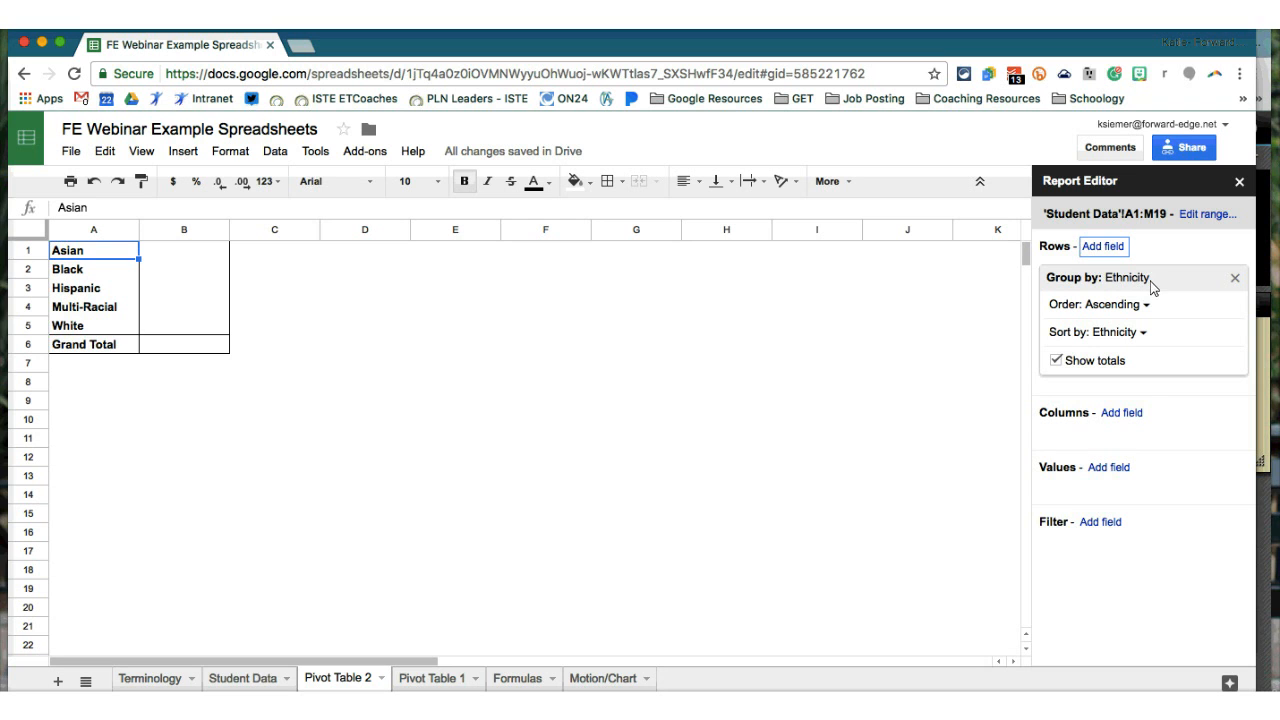
left_click(1124, 467)
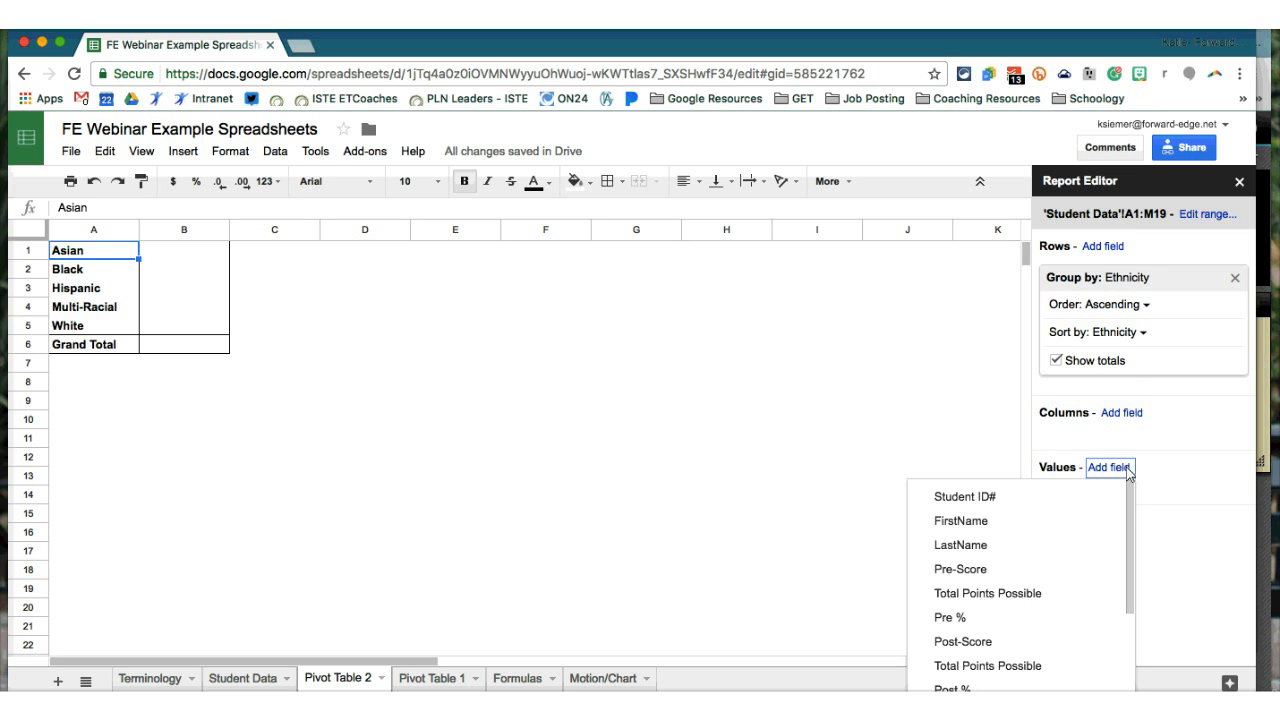
scroll(1085, 490, "down", 3)
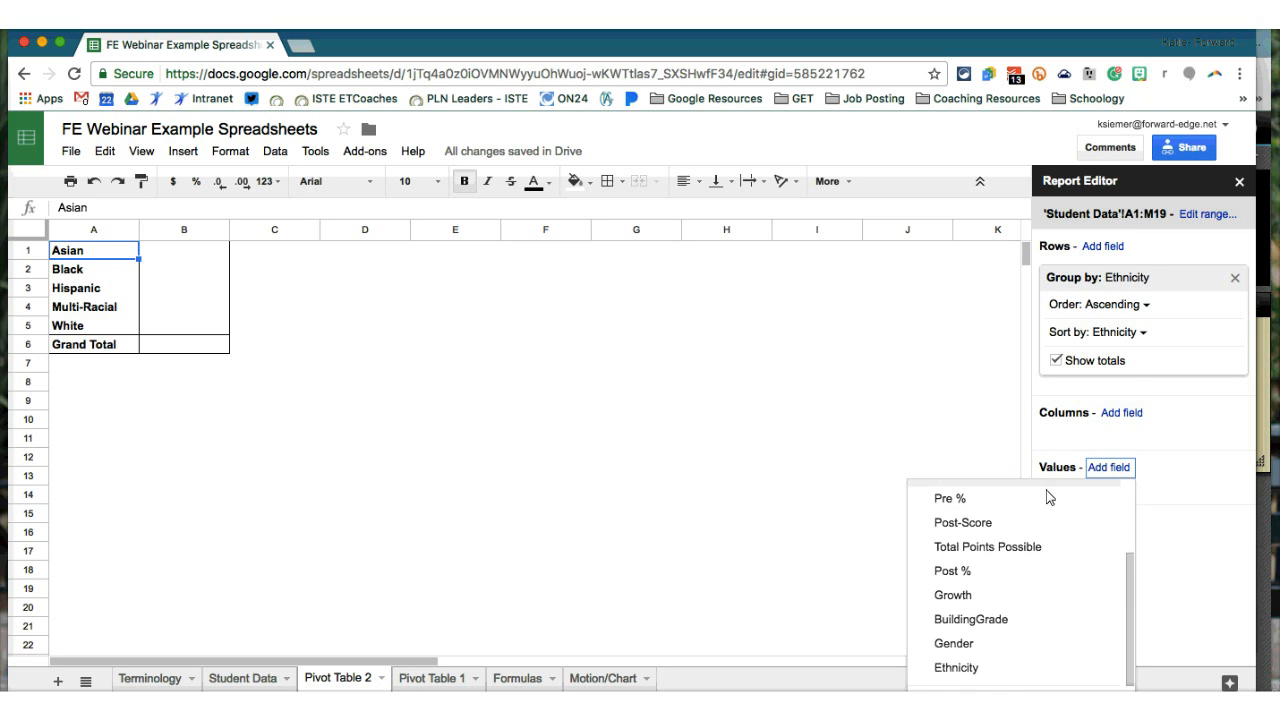
left_click(1030, 592)
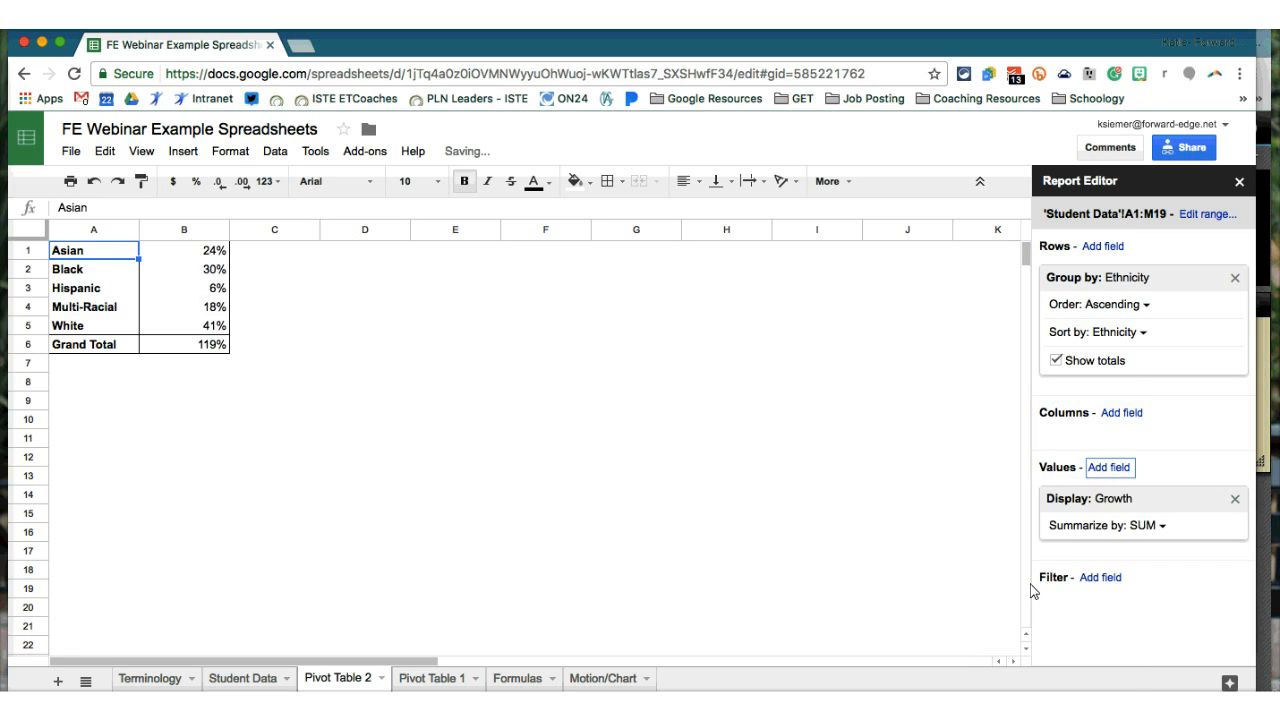
- Summarize Growth by AVERAGE, then remove the Ethnicity row grouping
left_click(1160, 530)
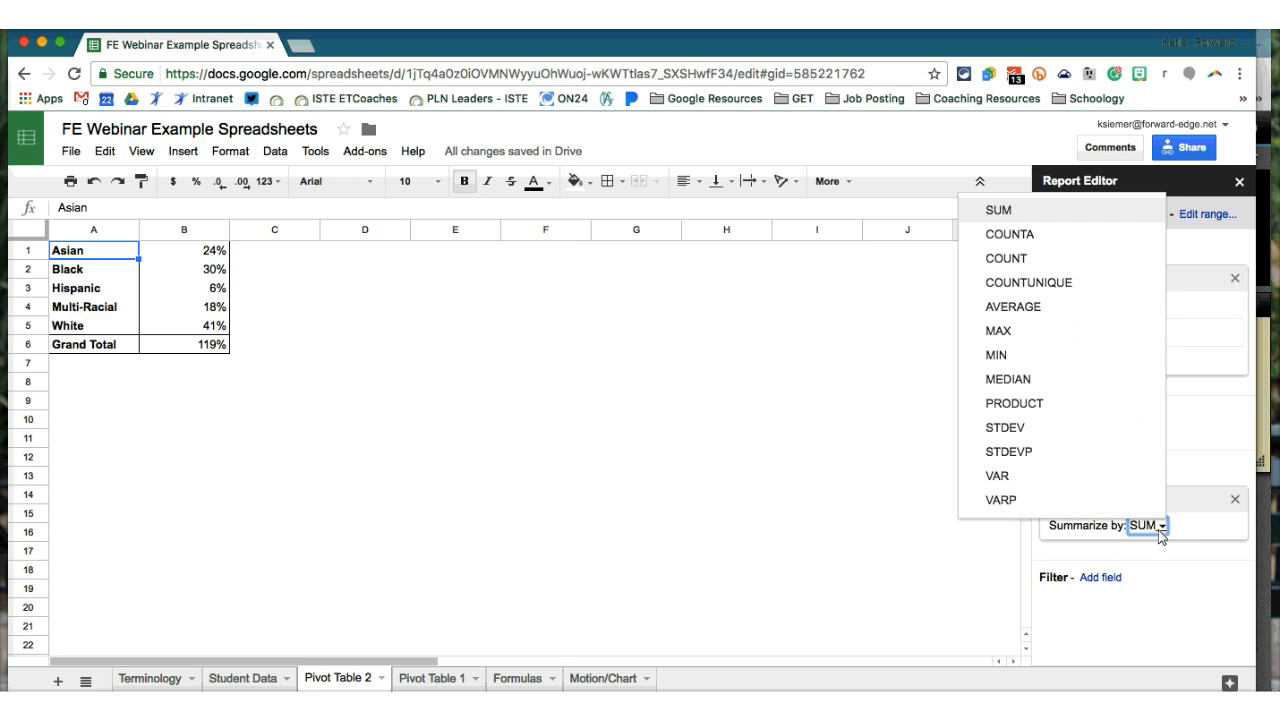
left_click(1058, 312)
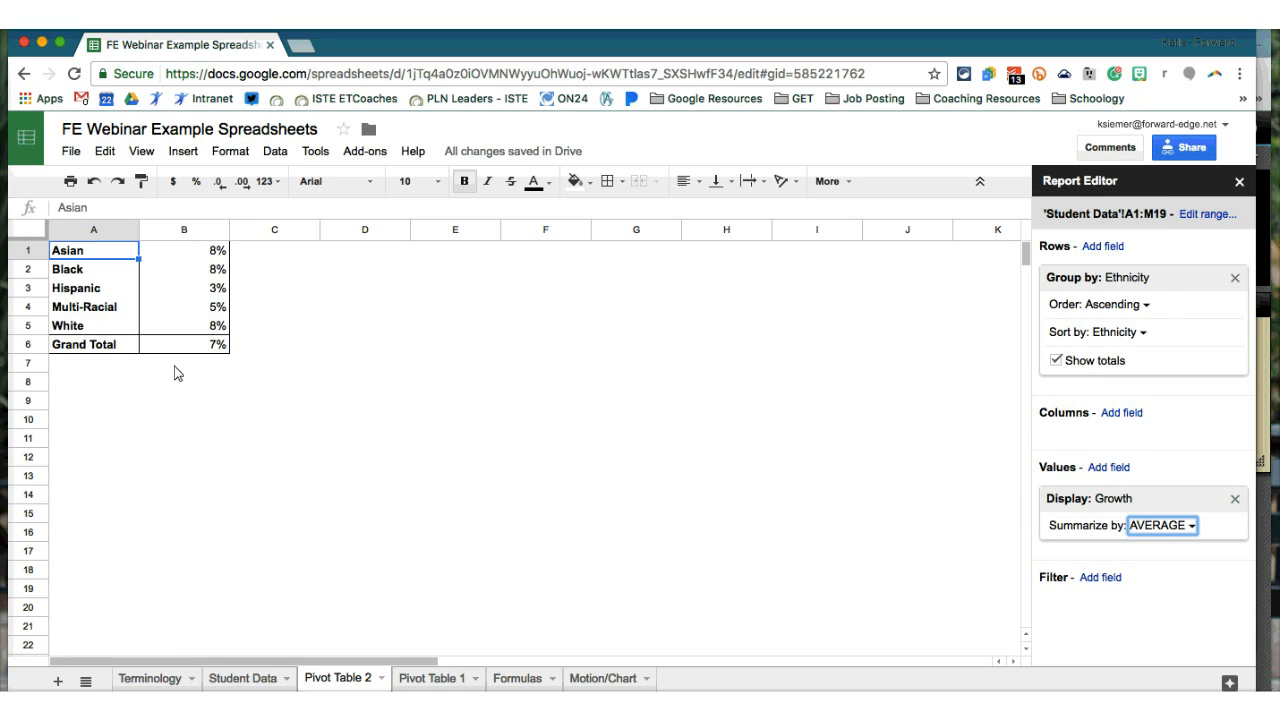
left_click(1236, 280)
- Group rows by Gender, check the Female and Male averages, and select A1:B3
left_click(1115, 250)
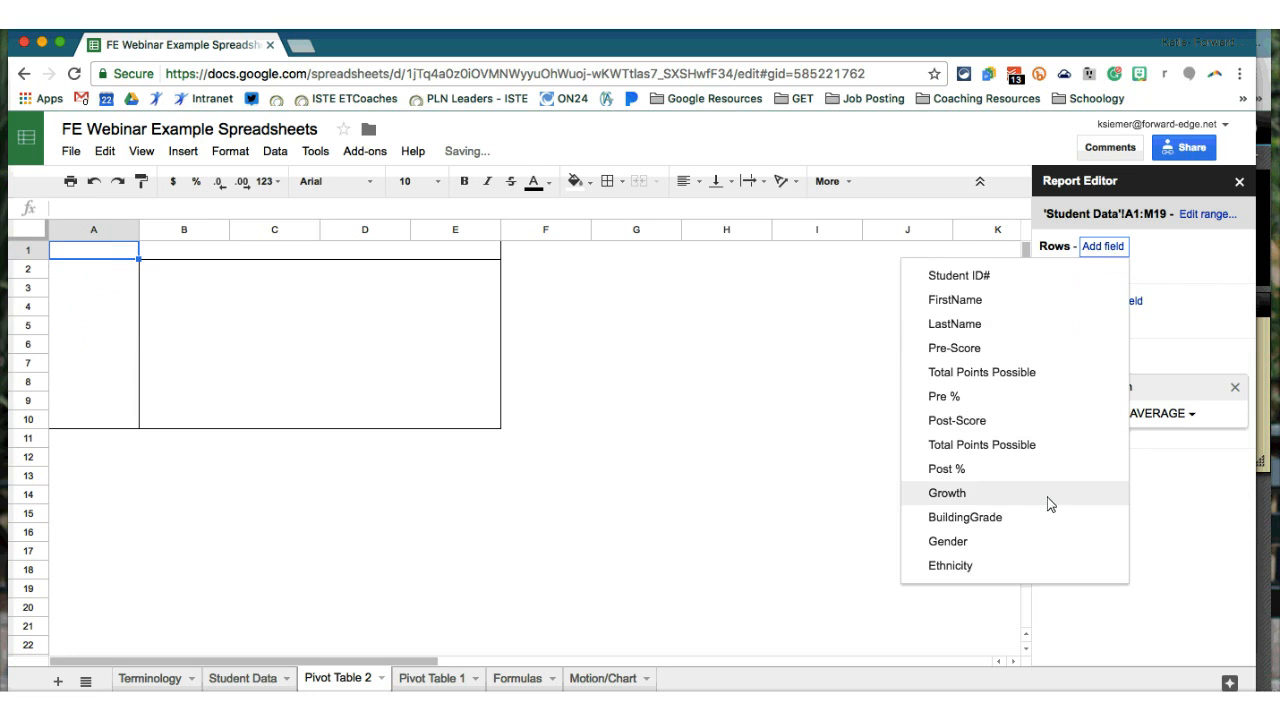
left_click(1052, 541)
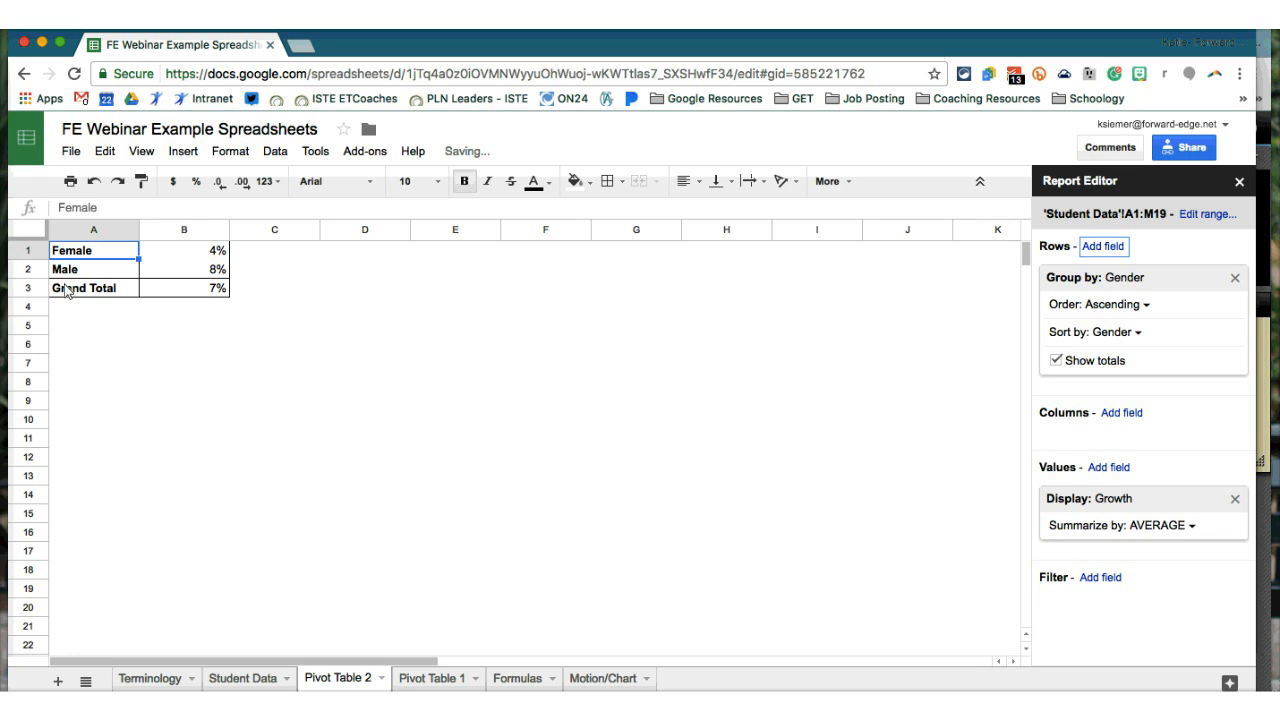
left_click(226, 276)
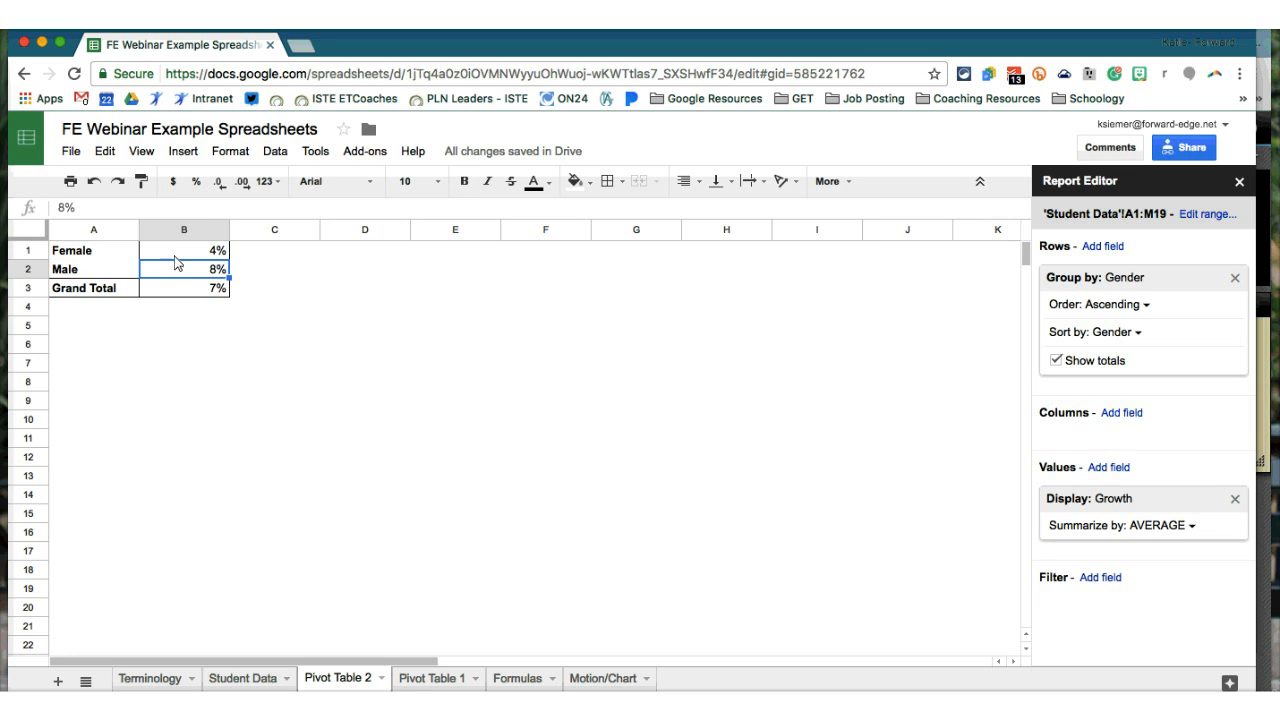
left_click(163, 256)
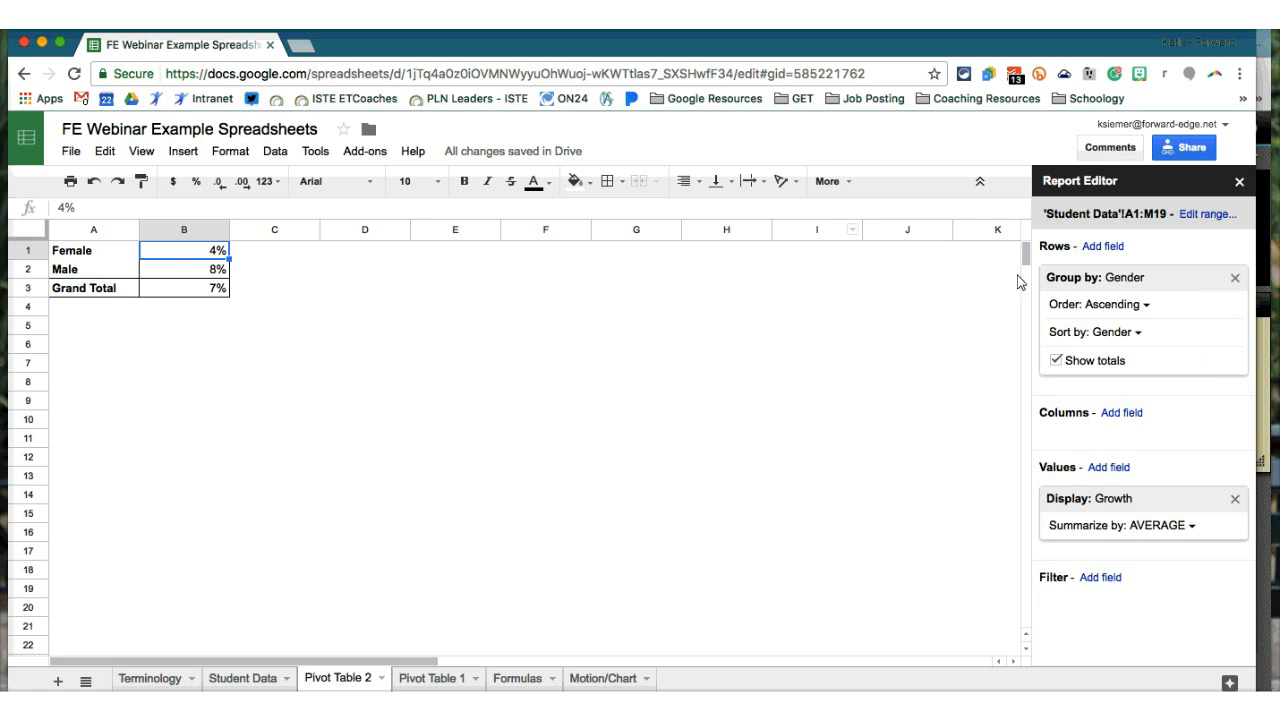
left_click_drag(90, 250, 177, 293)
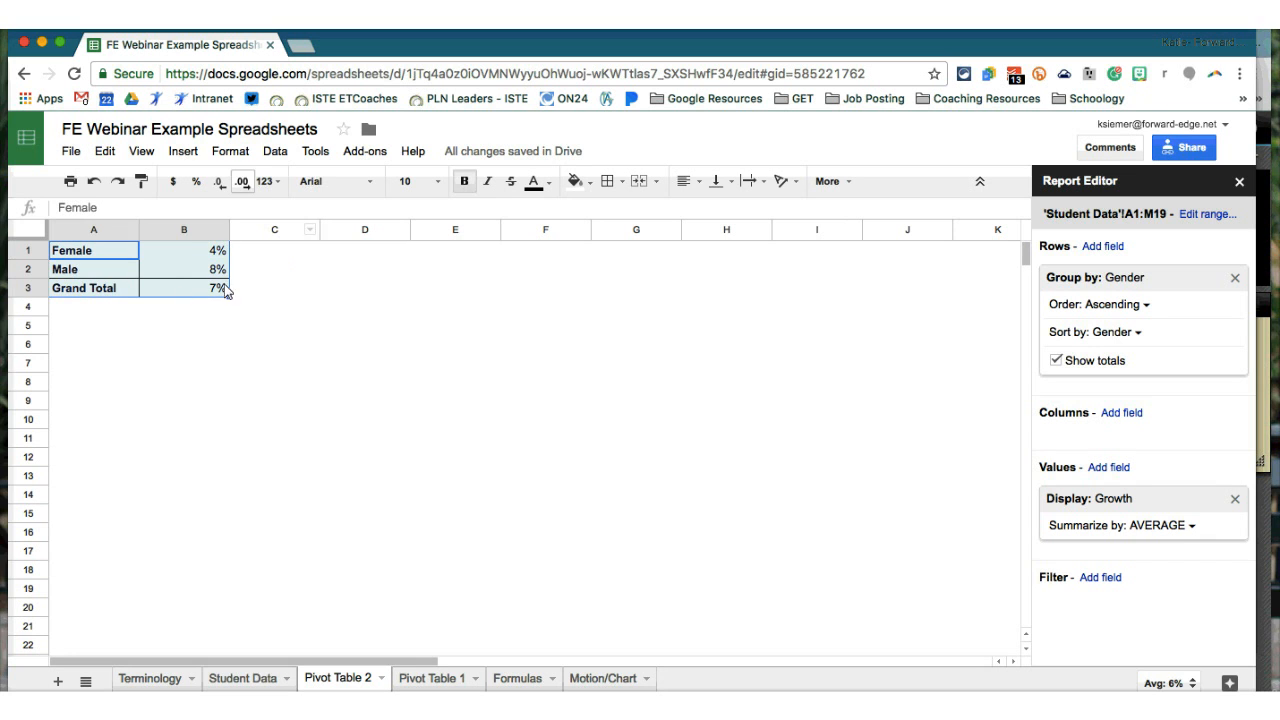
- Insert a column chart of the A1:B3 pivot results beside the table, then delete it
left_click(183, 152)
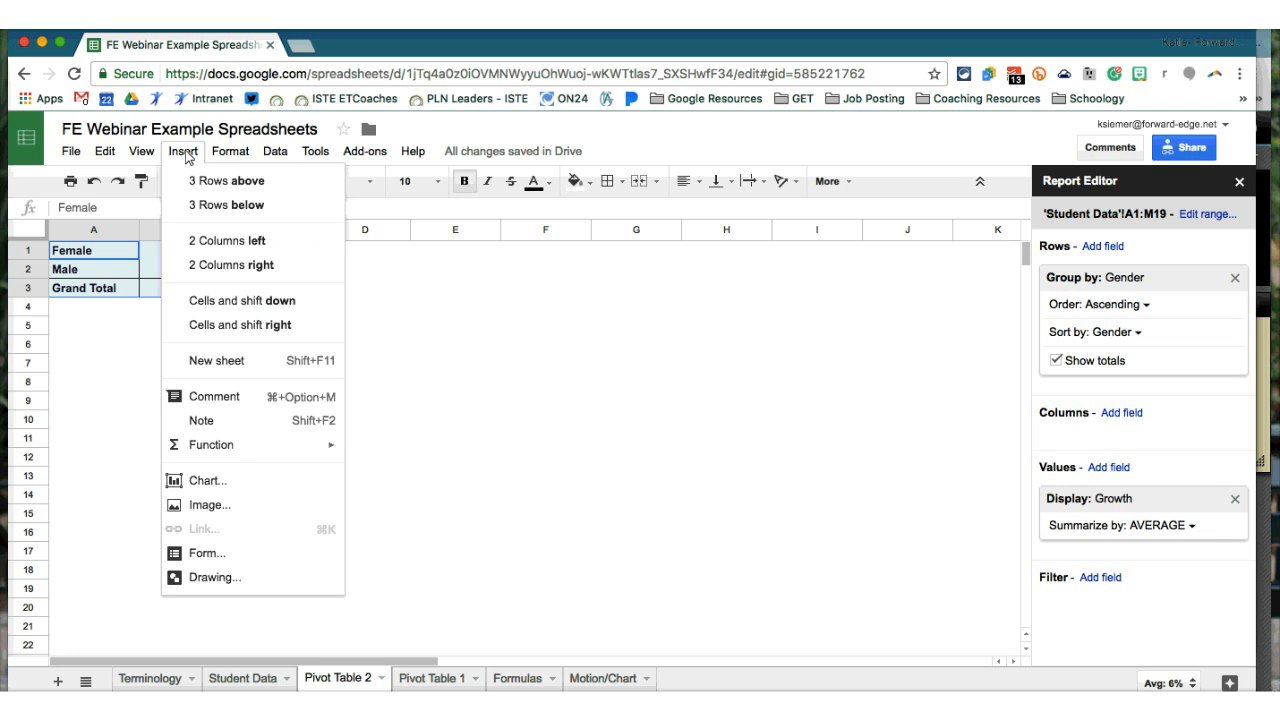
left_click(237, 485)
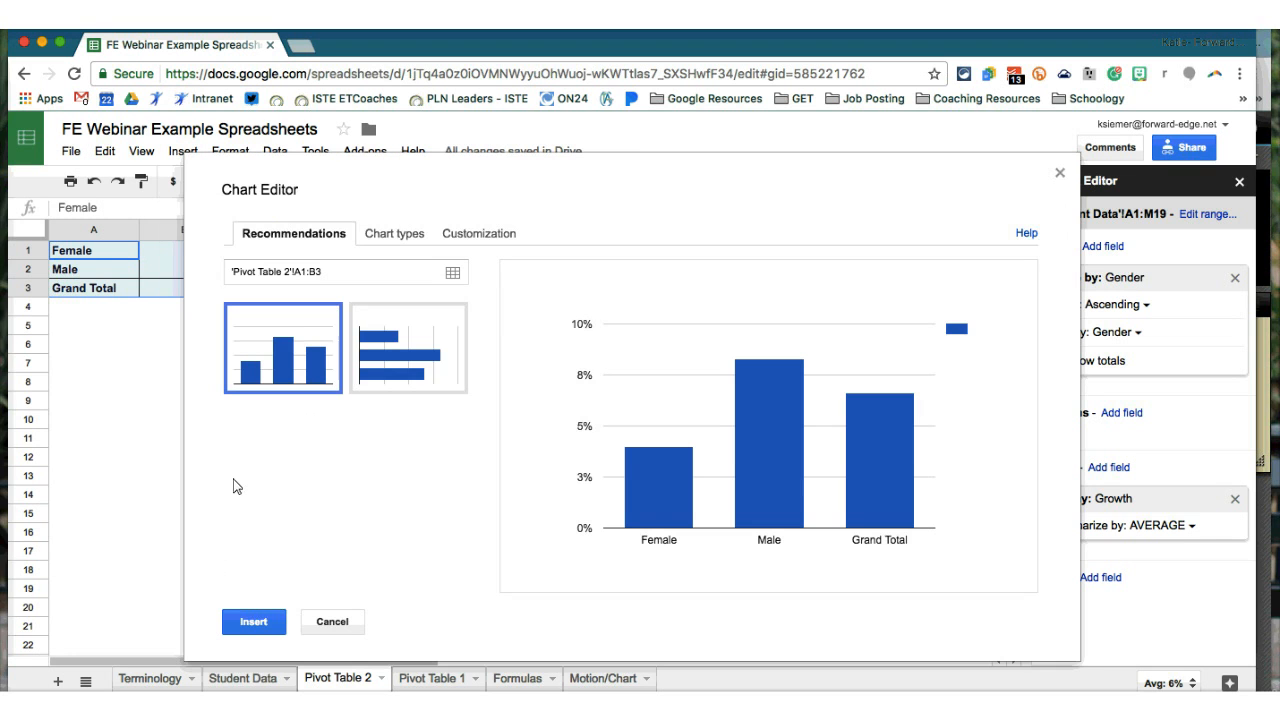
left_click(255, 625)
left_click_drag(410, 299, 686, 314)
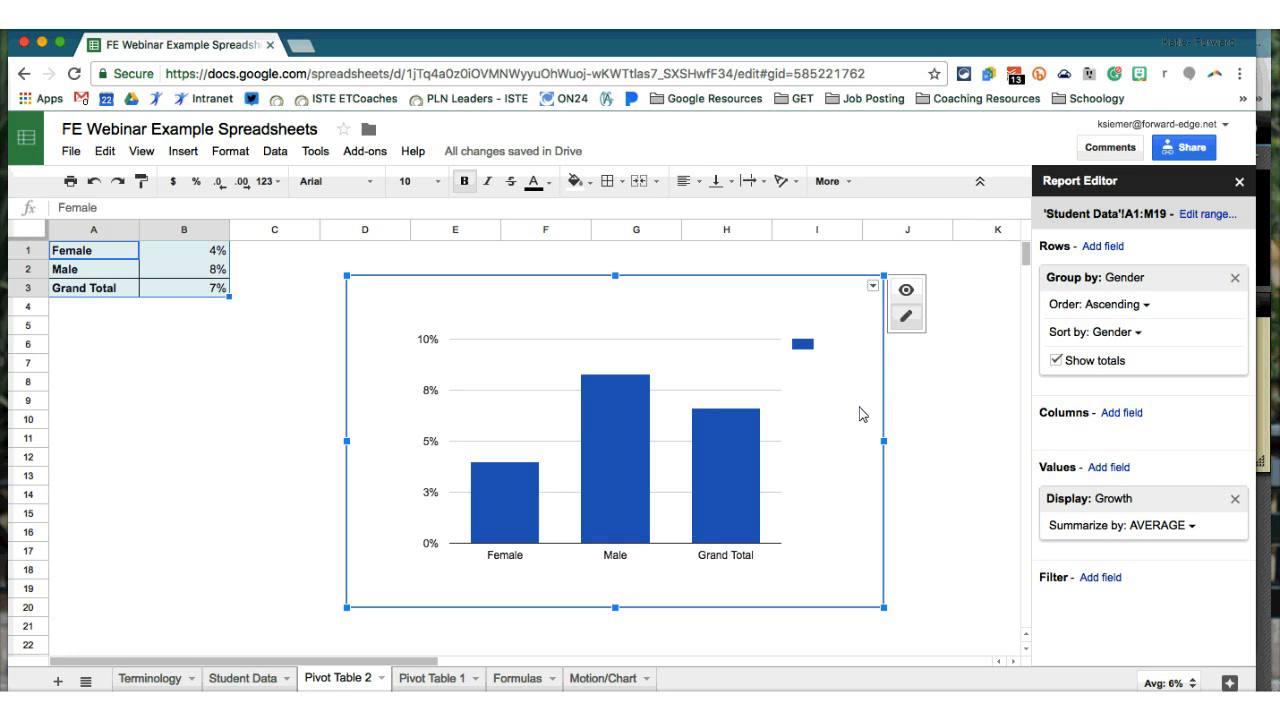
key("Delete")
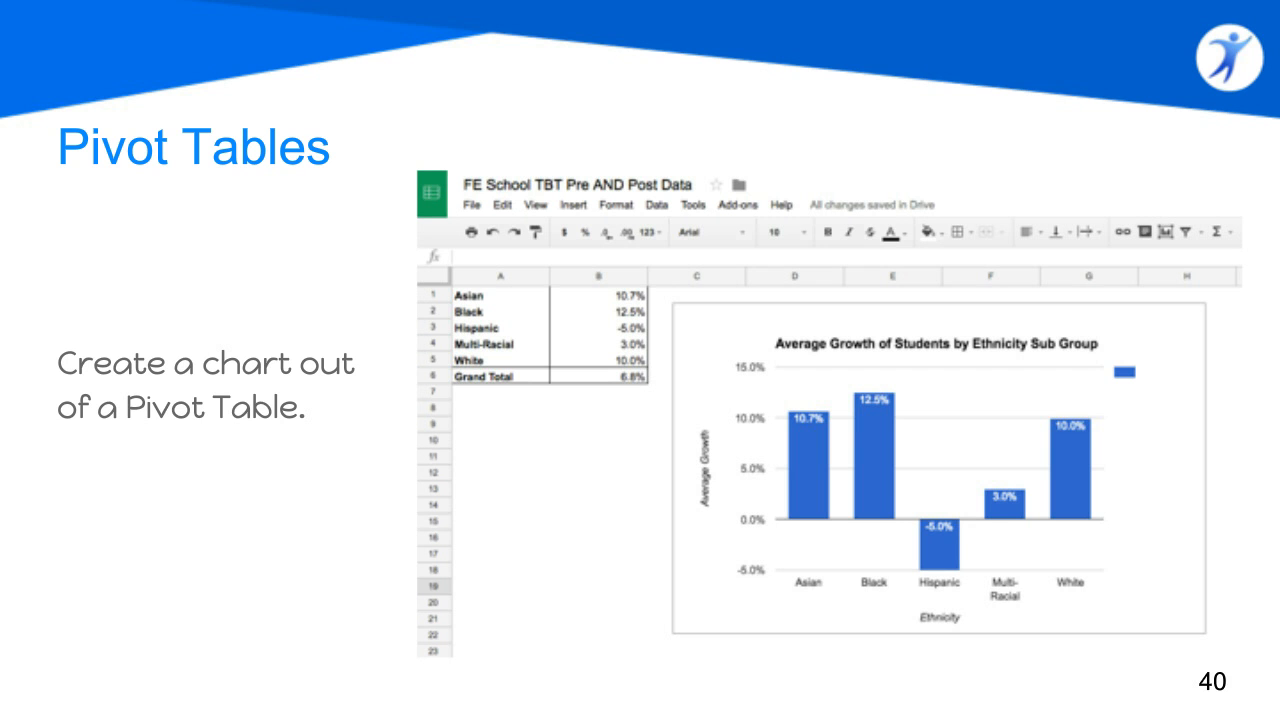
- Advance the slideshow two slides, past the Add-Ons title to the add-ons screenshots
key("Right")
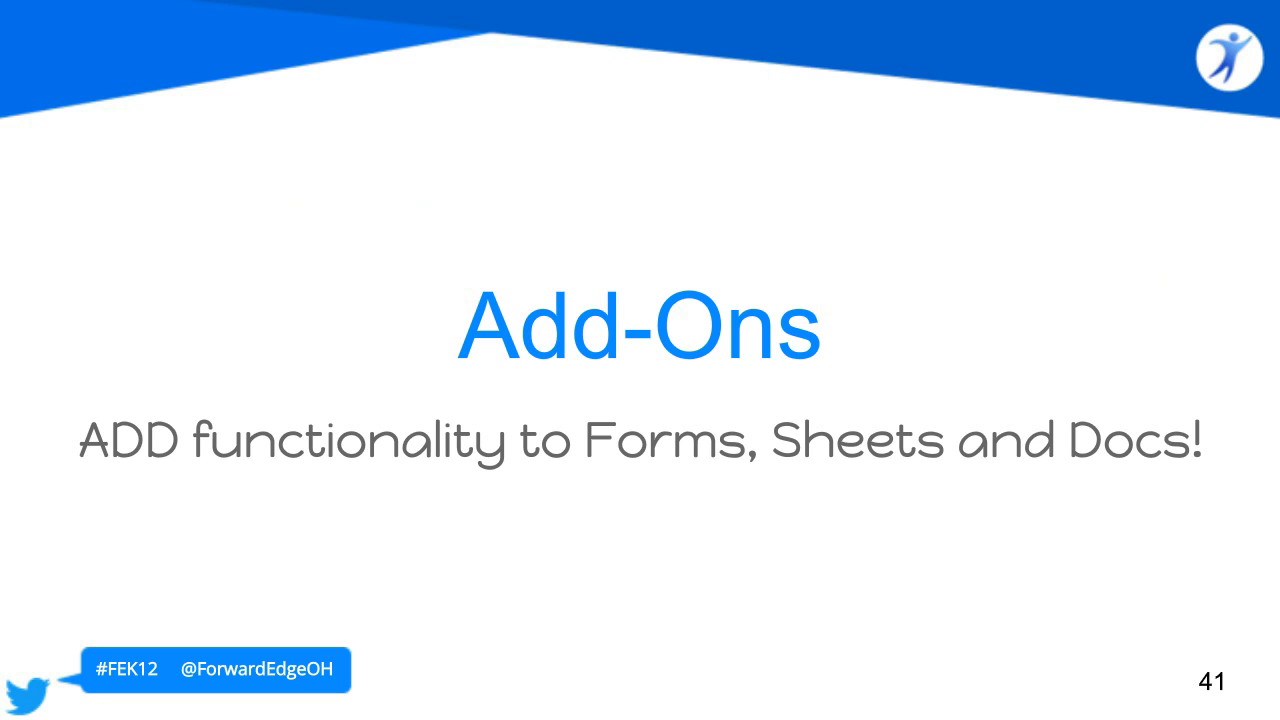
key("Right")
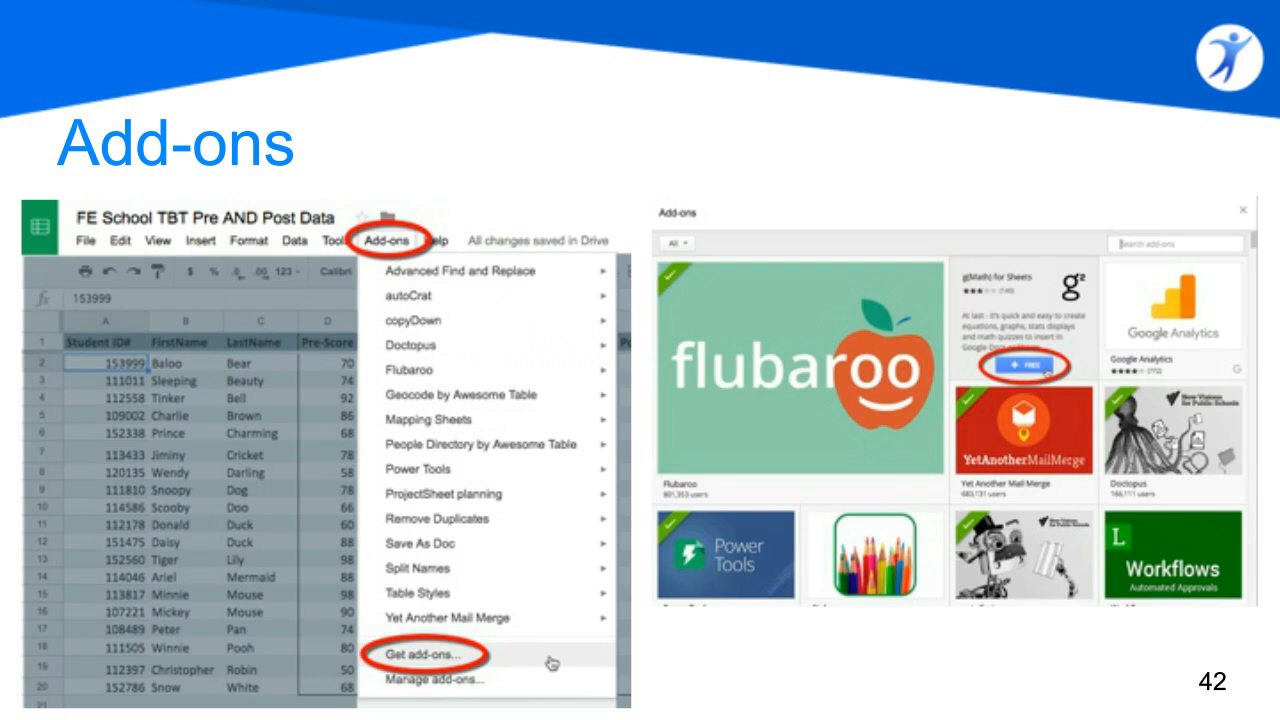